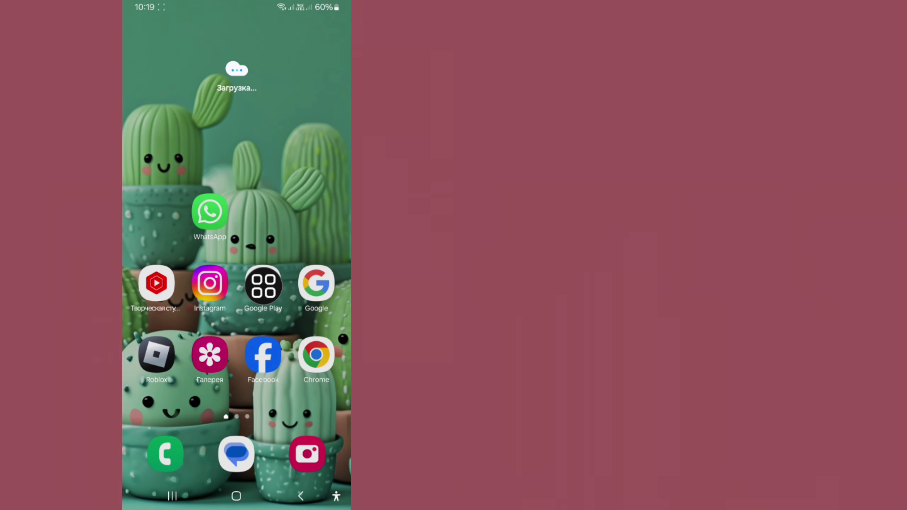
# Search Google Play for Telegram using the recent query, showing its installed listing.
pyautogui.moveTo(263, 283); pyautogui.dragTo(298, 200)
pyautogui.click(263, 283)
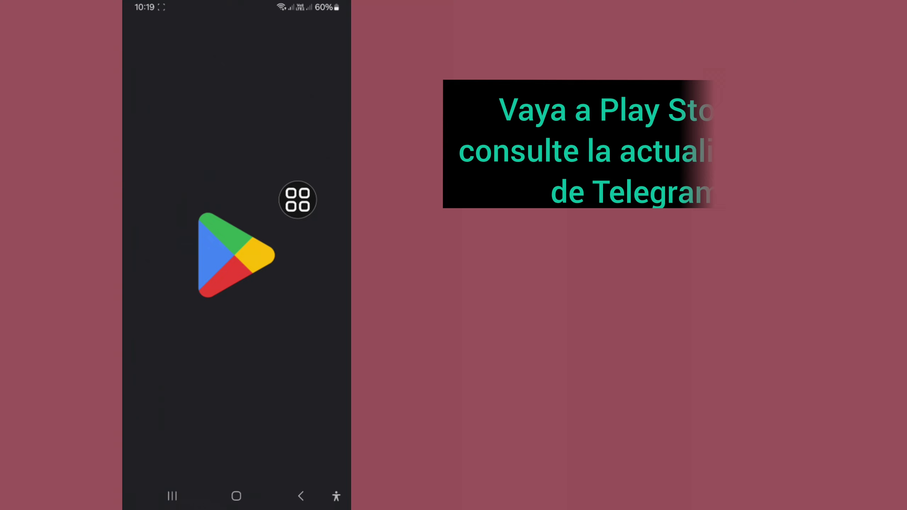
pyautogui.scroll(-3, 236, 284)
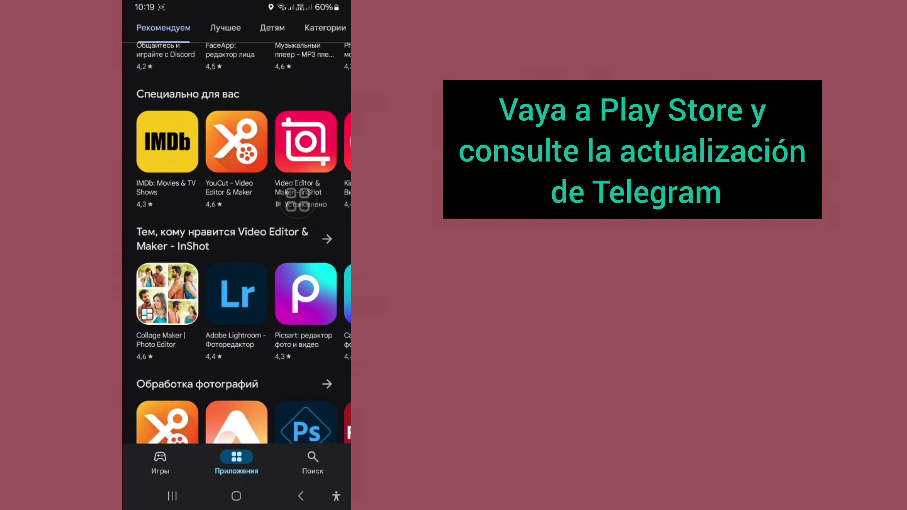
pyautogui.scroll(3, 236, 284)
pyautogui.click(312, 462)
pyautogui.click(220, 30)
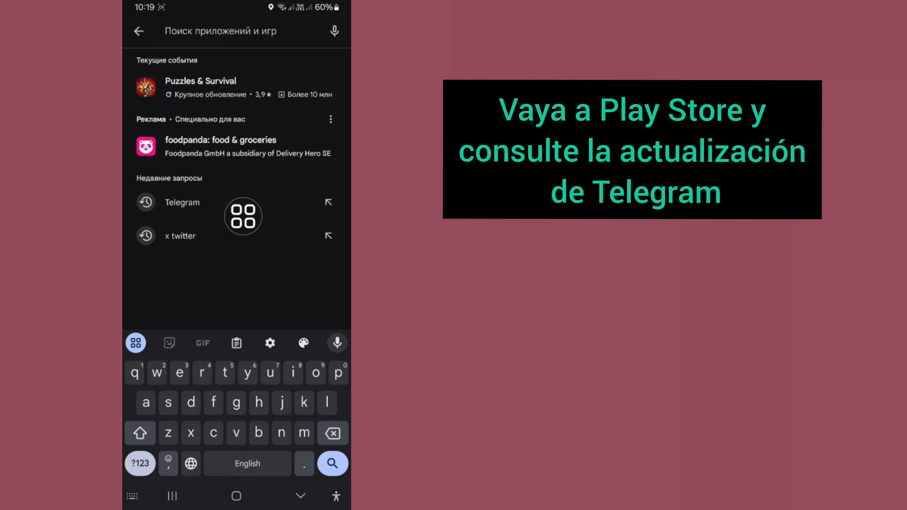
pyautogui.click(182, 202)
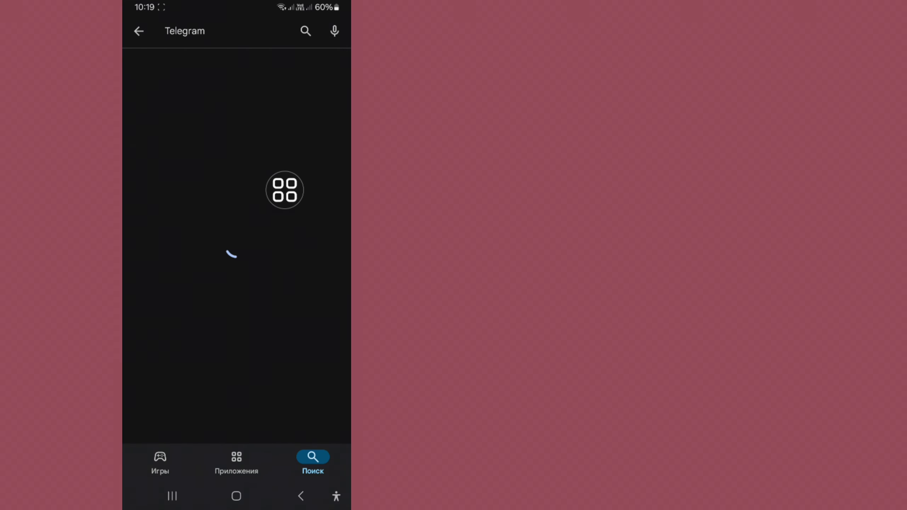
pyautogui.scroll(-5, 284, 190)
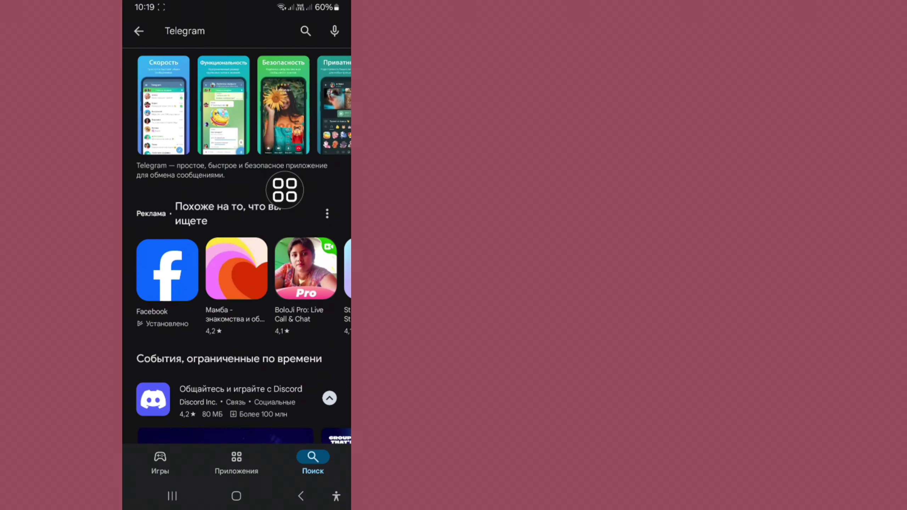
pyautogui.scroll(-5, 284, 190)
pyautogui.scroll(-2, 284, 190)
pyautogui.hscroll(2, 284, 190)
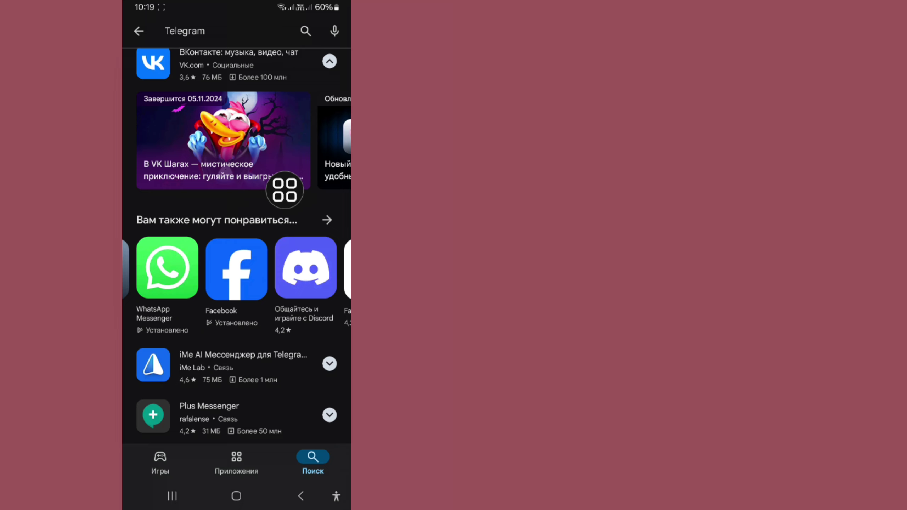
pyautogui.scroll(10, 284, 190)
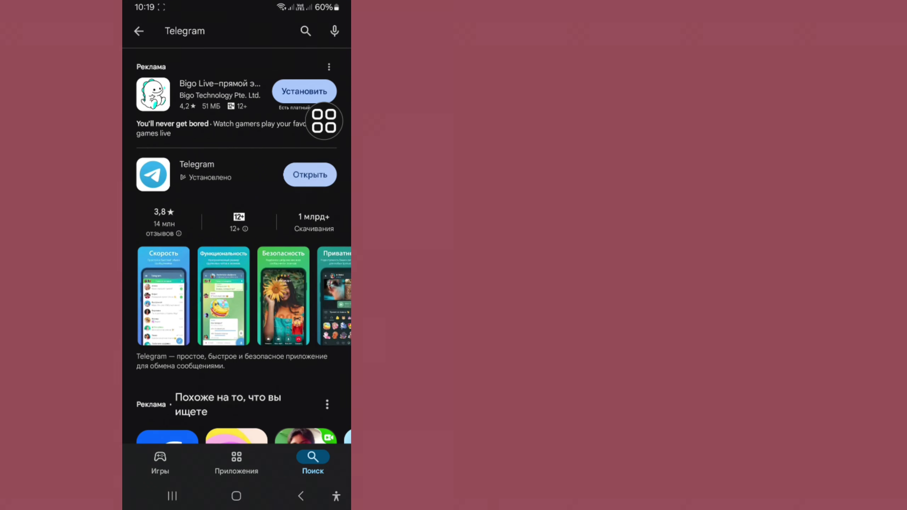
# Launch Telegram from Google Play and confirm English as the app language.
pyautogui.click(309, 175)
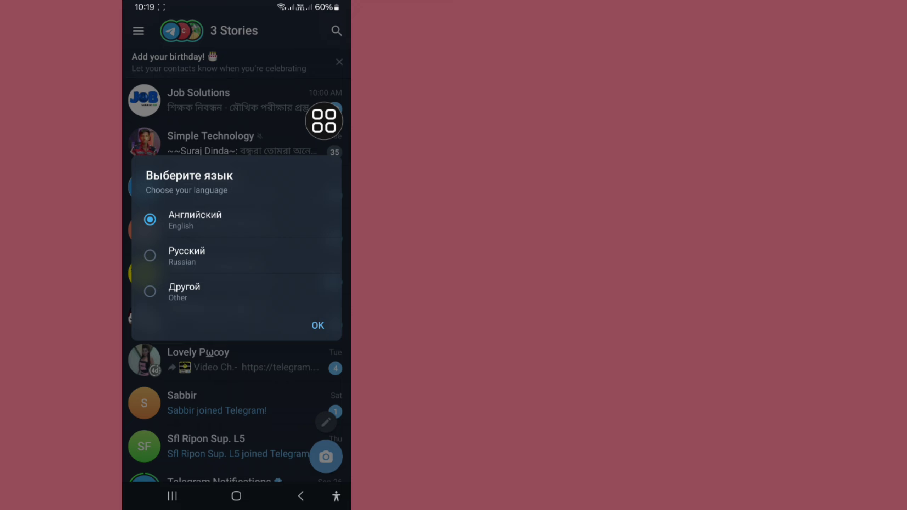
pyautogui.click(317, 325)
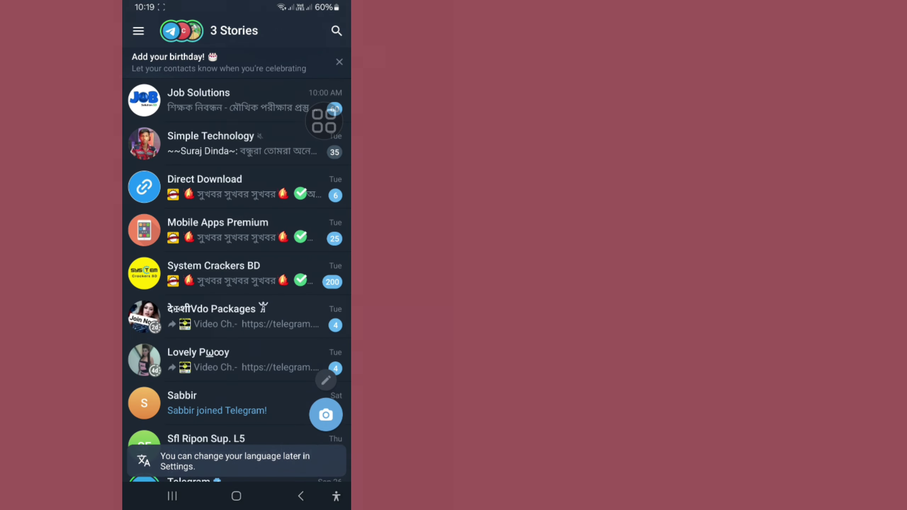
pyautogui.scroll(-8, 236, 283)
pyautogui.scroll(8, 235, 284)
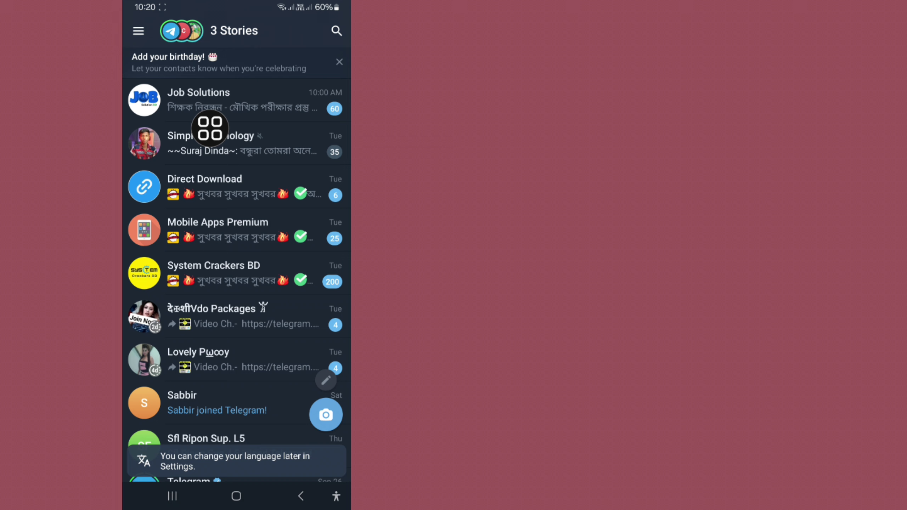
# Go to Telegram's Settings from the side menu and look through Chat Settings.
pyautogui.click(138, 31)
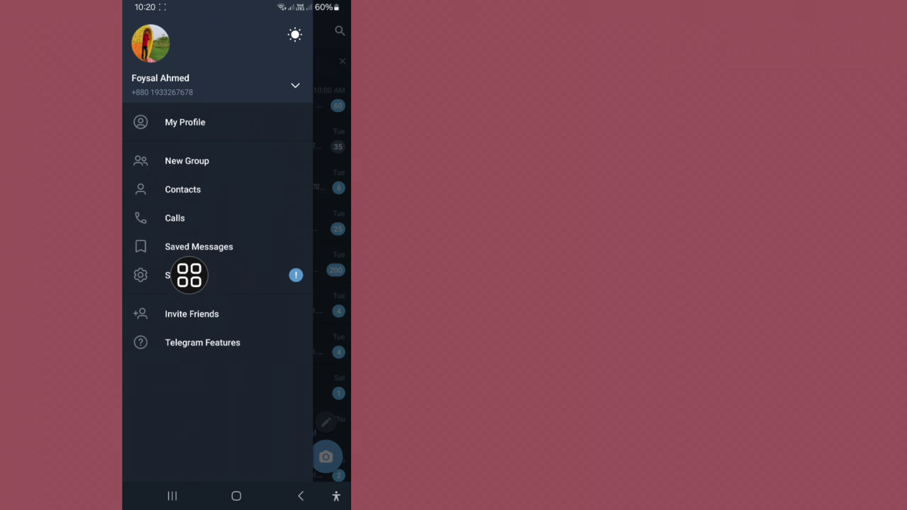
pyautogui.click(181, 275)
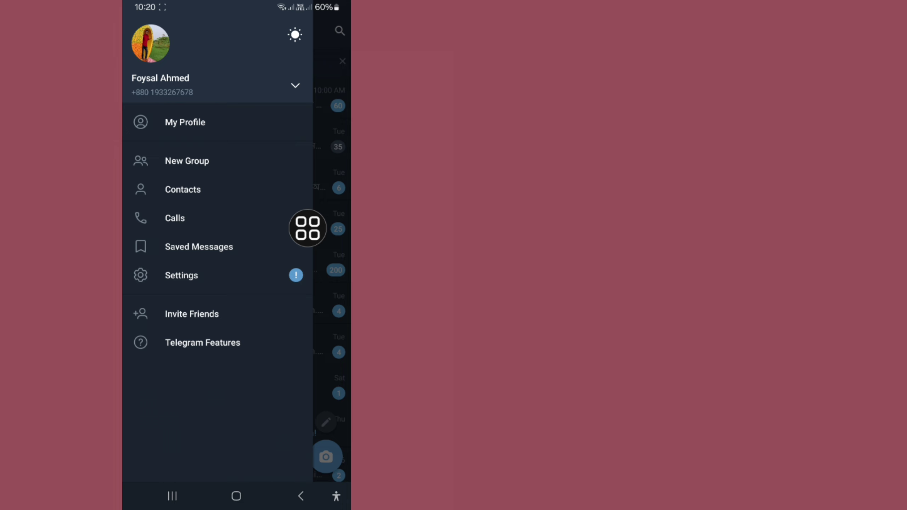
pyautogui.scroll(-5, 307, 228)
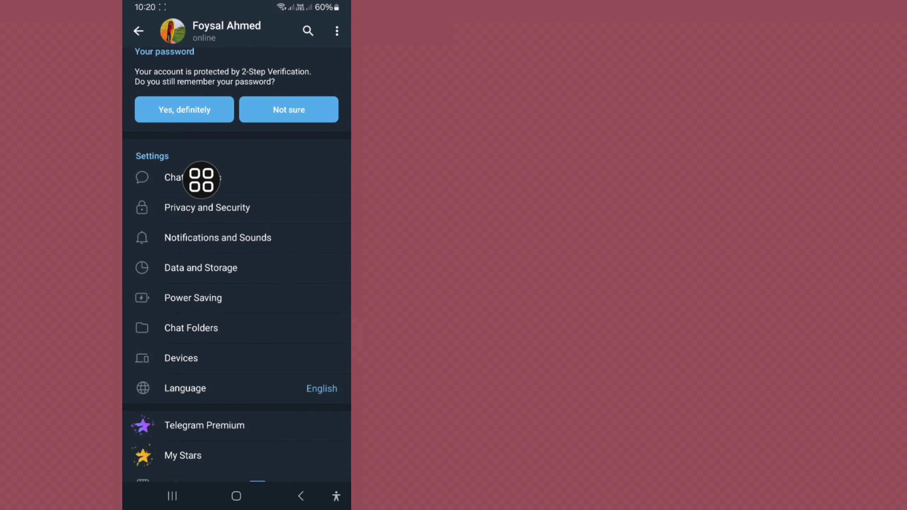
pyautogui.click(201, 180)
pyautogui.scroll(-5, 274, 284)
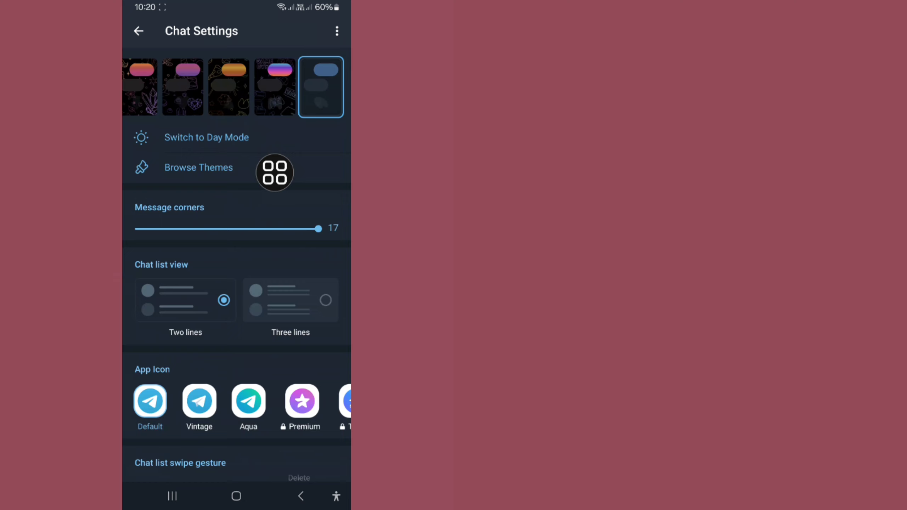
pyautogui.scroll(-5, 275, 173)
pyautogui.scroll(-2, 274, 173)
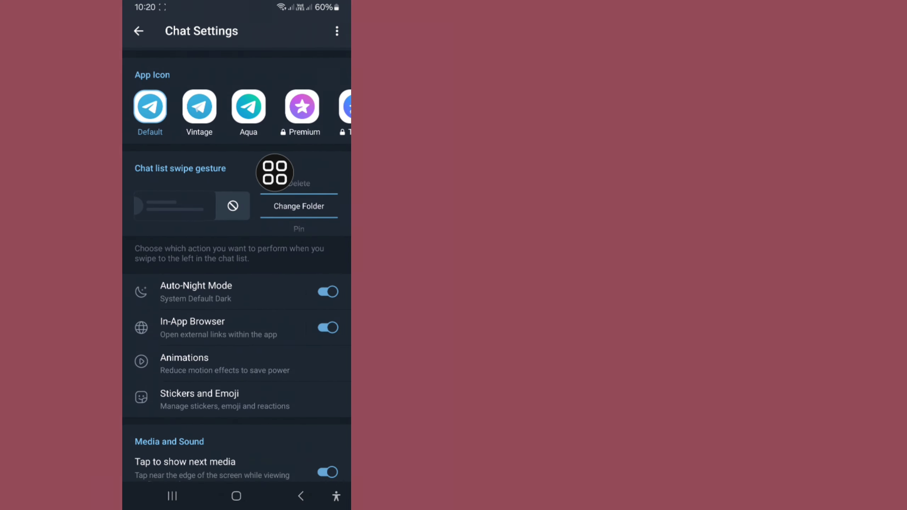
pyautogui.scroll(-1, 274, 172)
# Browse Privacy and Security, then return to the main Settings list.
pyautogui.click(300, 496)
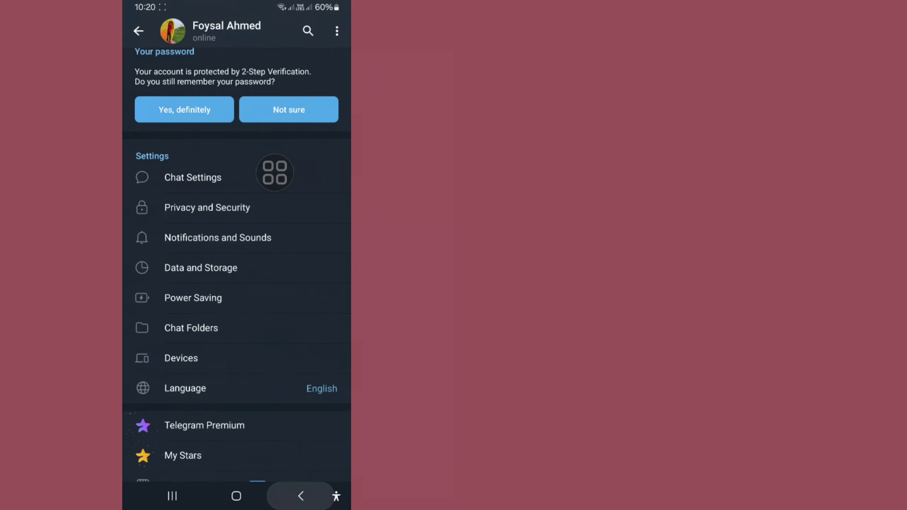
pyautogui.click(207, 207)
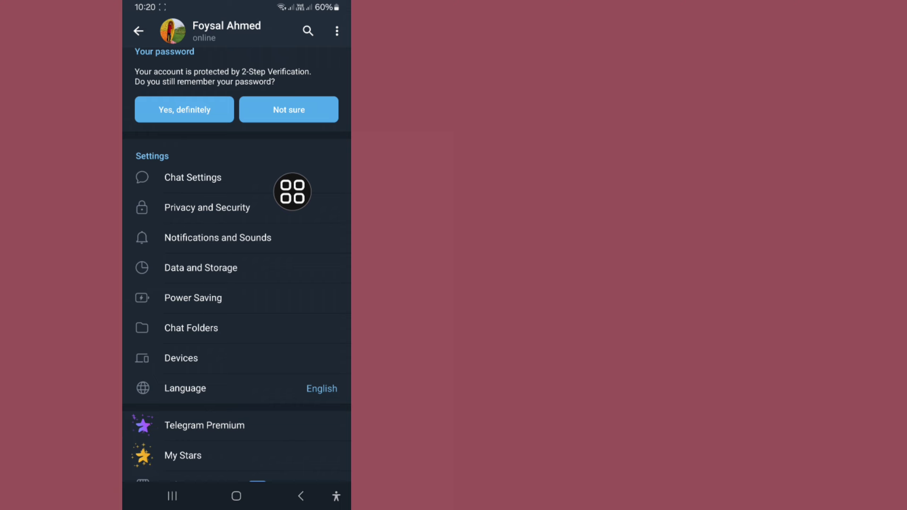
pyautogui.scroll(-3, 292, 192)
pyautogui.scroll(-4, 292, 191)
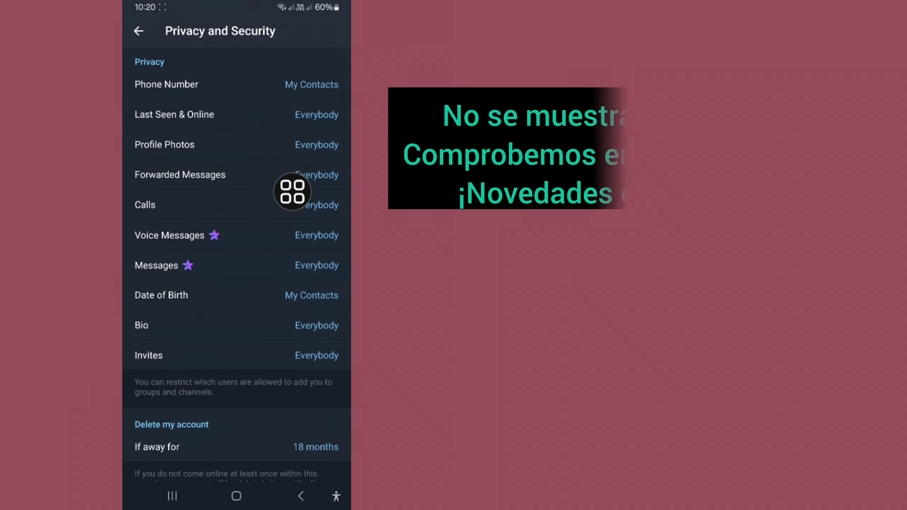
pyautogui.scroll(-2, 292, 191)
pyautogui.scroll(-4, 291, 191)
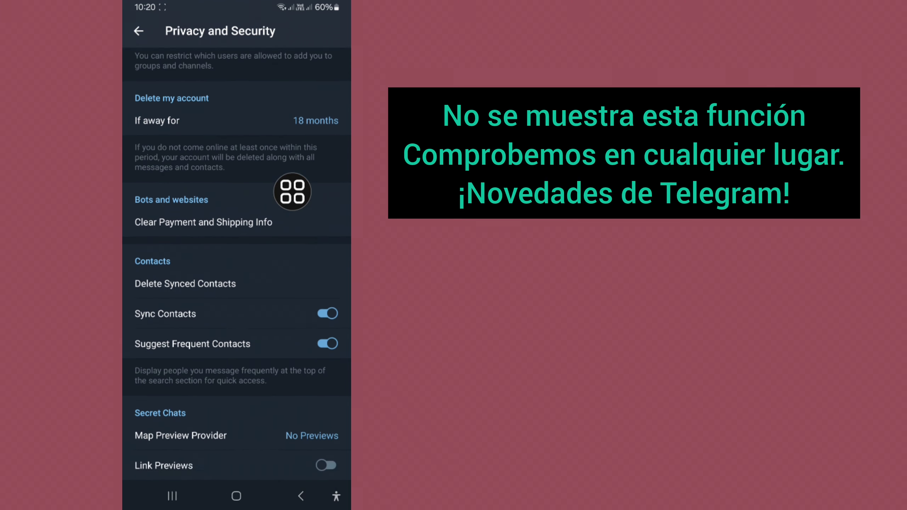
pyautogui.scroll(-1, 292, 192)
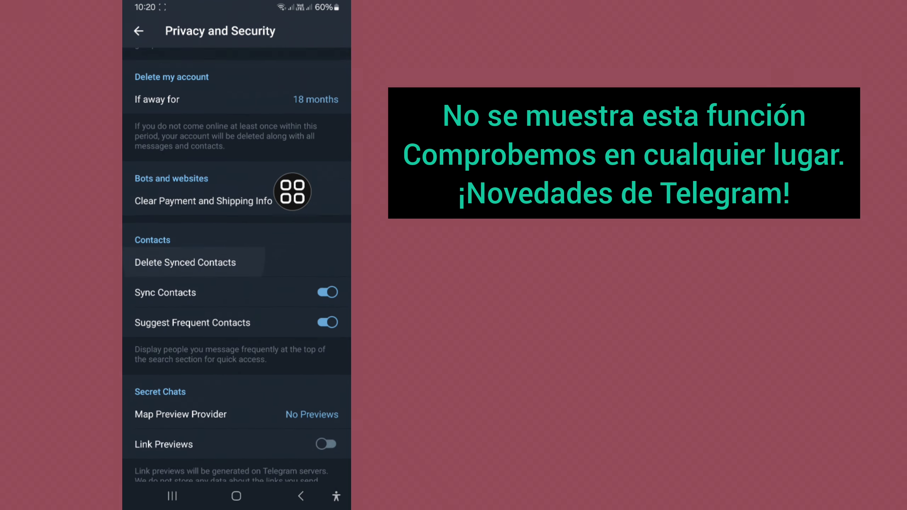
pyautogui.scroll(10, 234, 283)
pyautogui.click(300, 496)
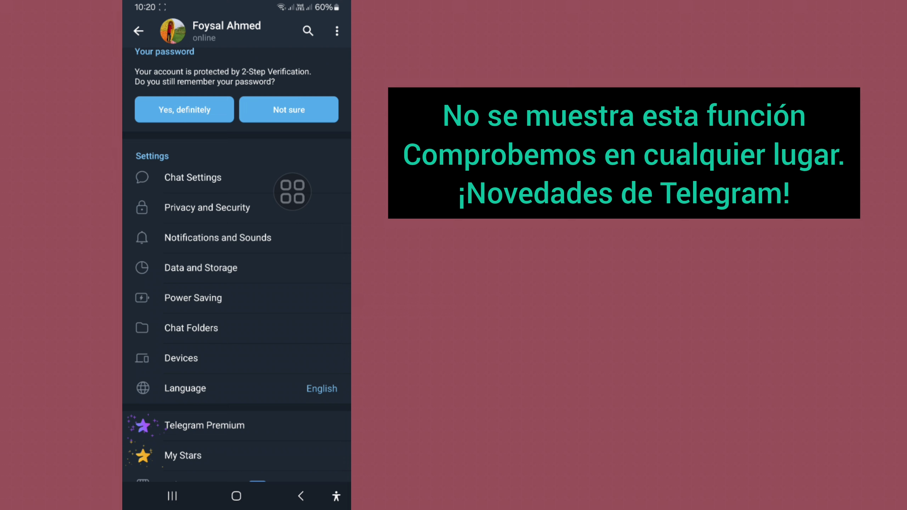
# Google 'telegram has removed people nearby' in Chrome.
pyautogui.click(236, 496)
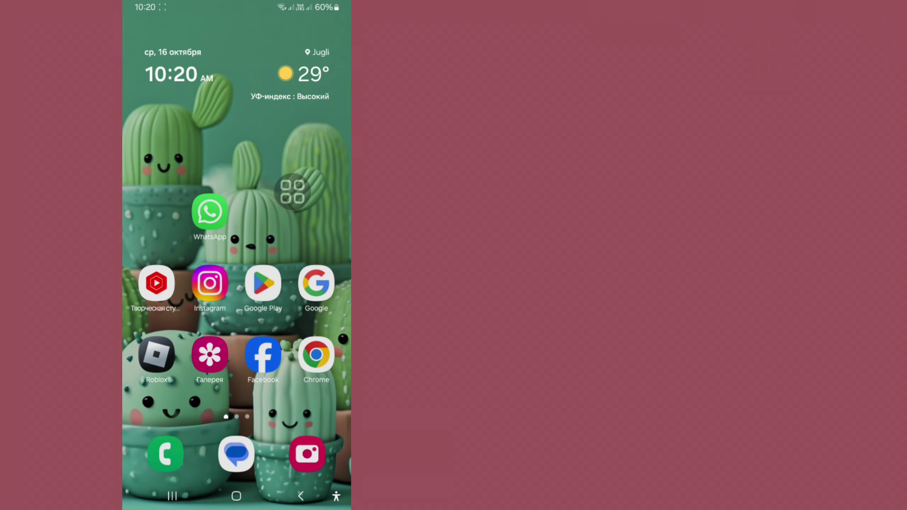
pyautogui.moveTo(293, 191); pyautogui.dragTo(315, 358)
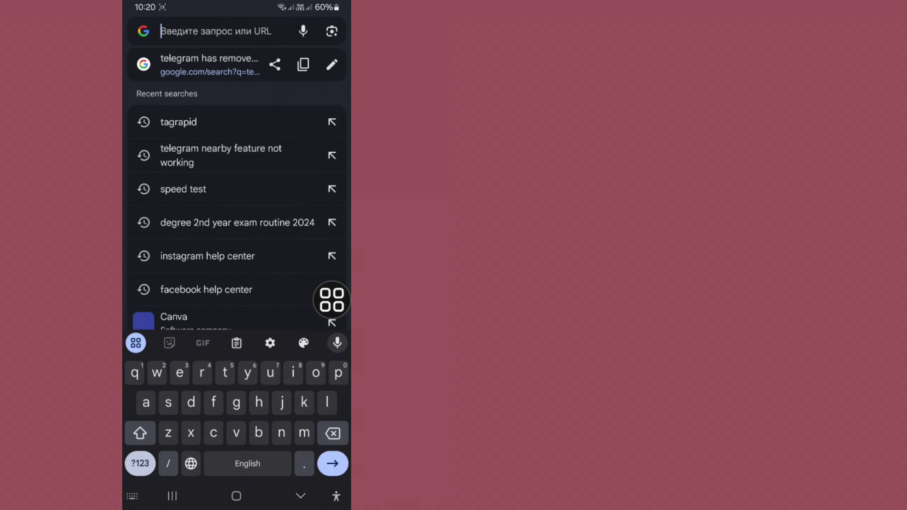
pyautogui.write('te')
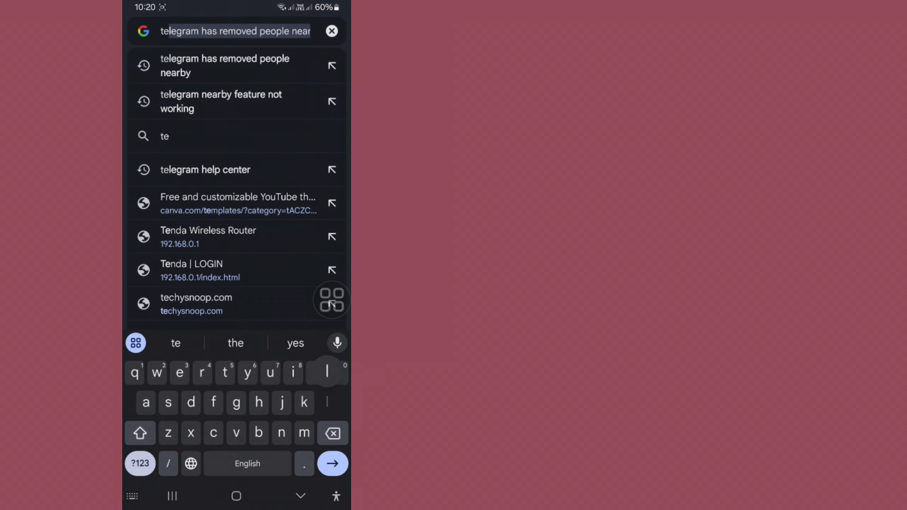
pyautogui.write('le')
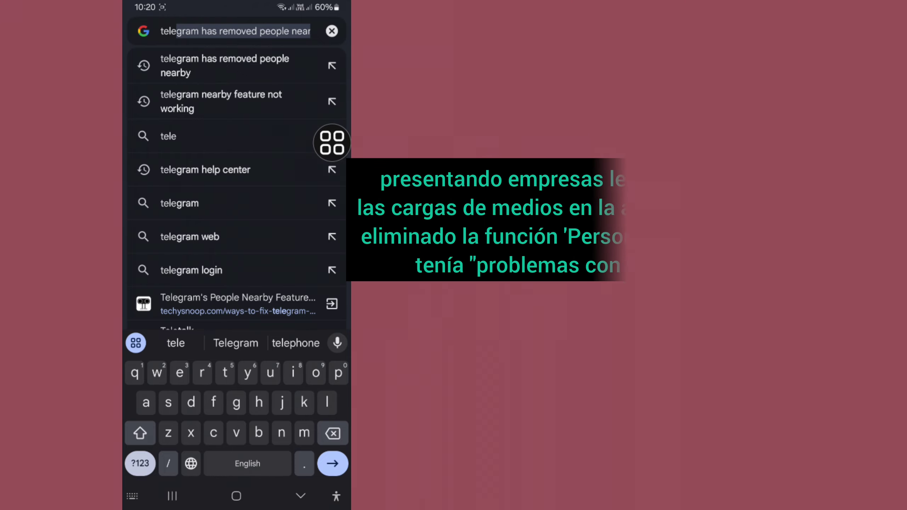
pyautogui.press('Return')
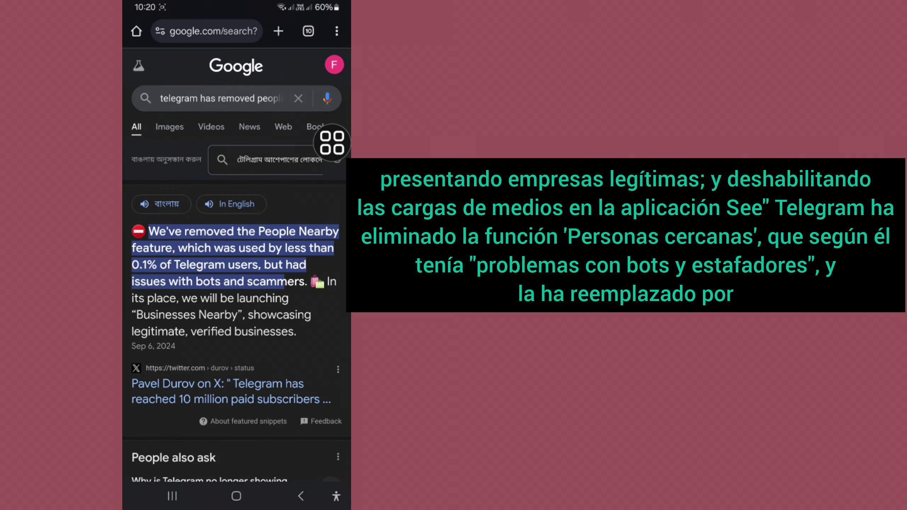
pyautogui.scroll(-5, 236, 318)
pyautogui.scroll(5, 237, 319)
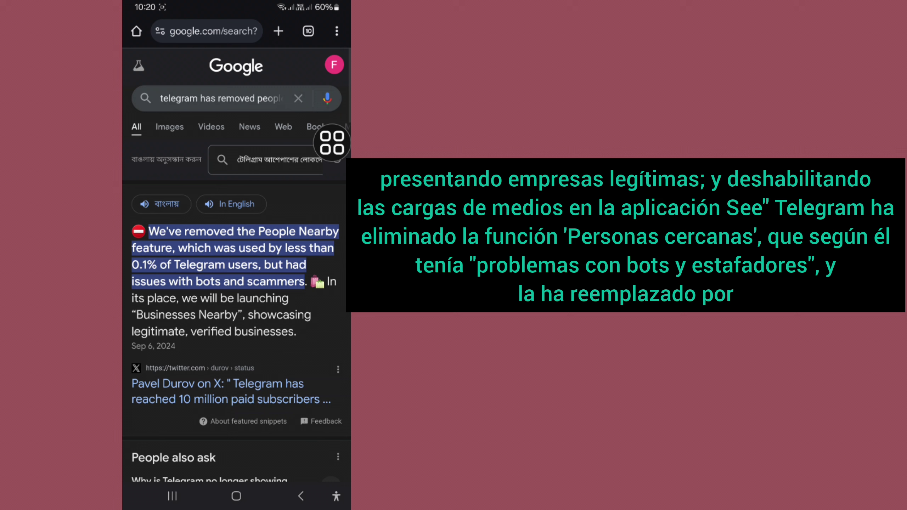